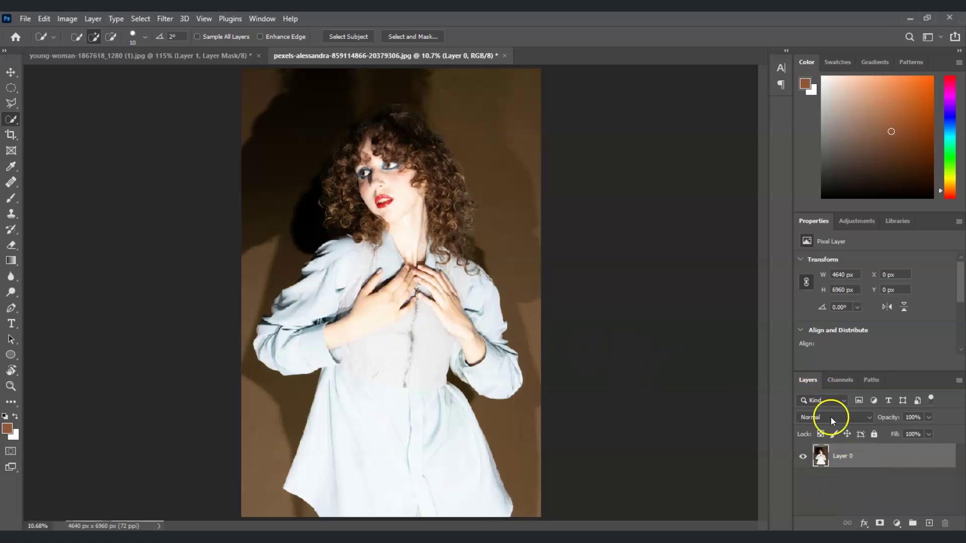
- Duplicate Layer 0 with Ctrl+J and rename the copy 'Brightness and Contrast'
left_click(876, 458)
key("ctrl+j")
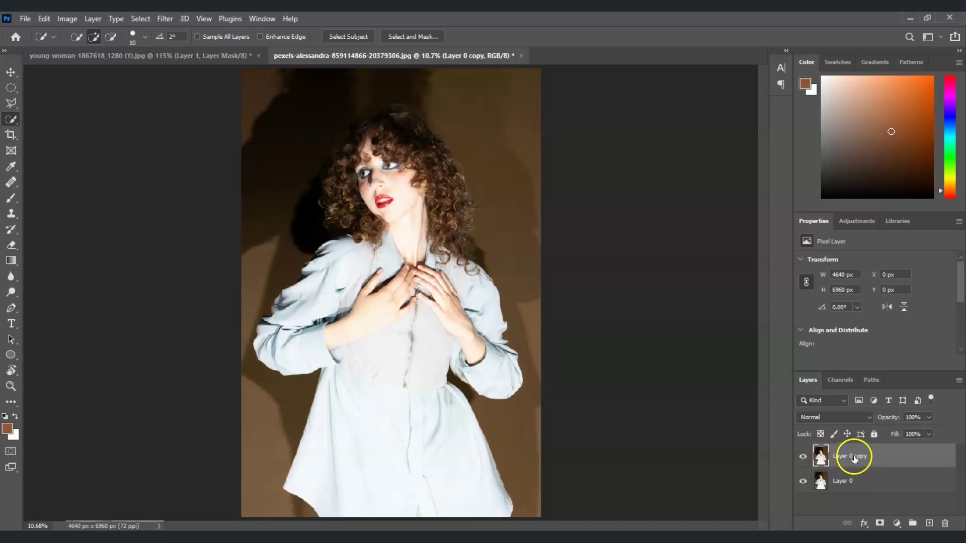
double_click(854, 456)
type("Brightness and Contrast")
key("Return")
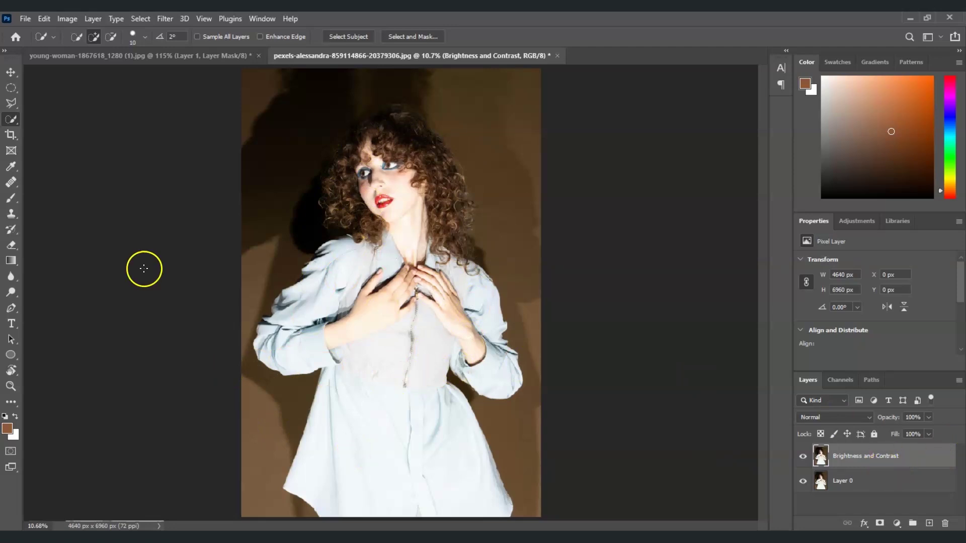
- Use Select Subject to pick out the woman and turn it into a layer mask on Brightness and Contrast
left_click(10, 125)
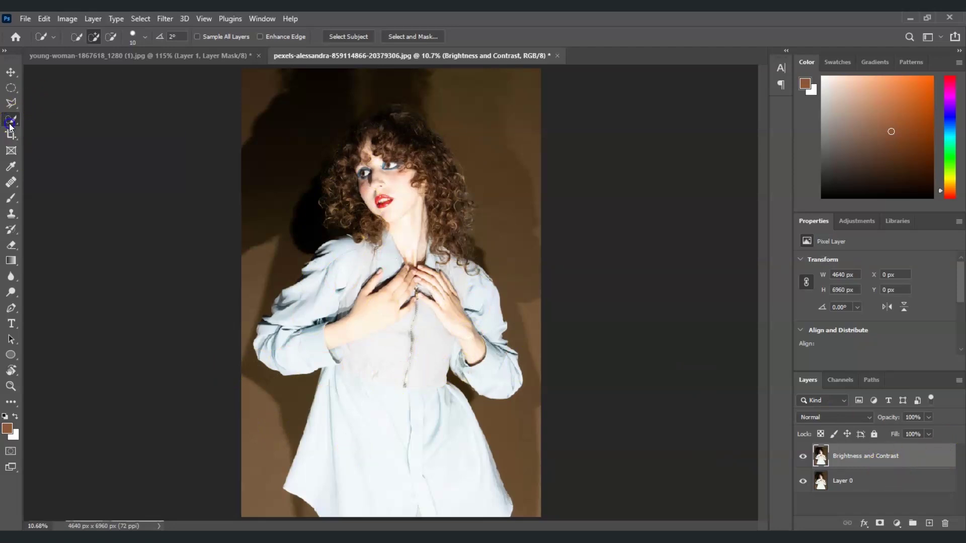
left_click(349, 36)
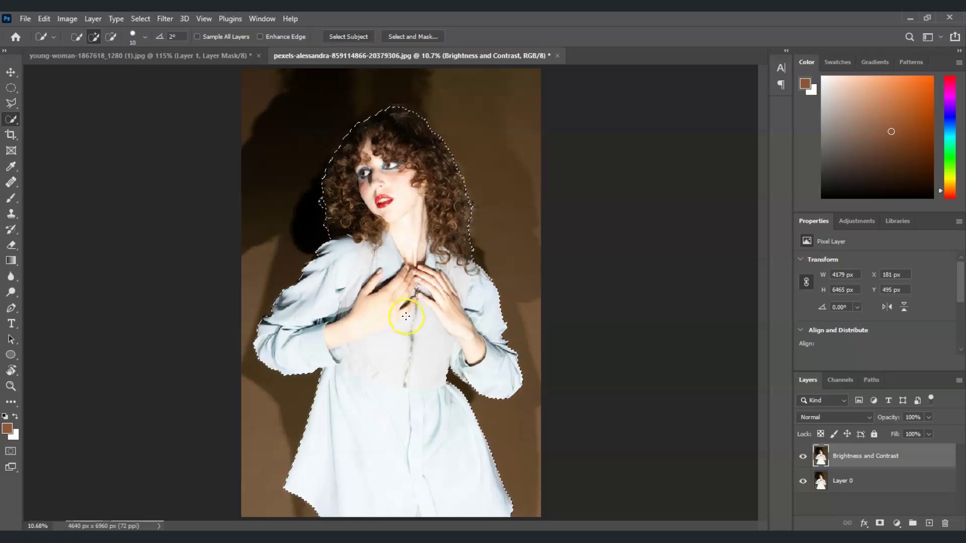
left_click(880, 524)
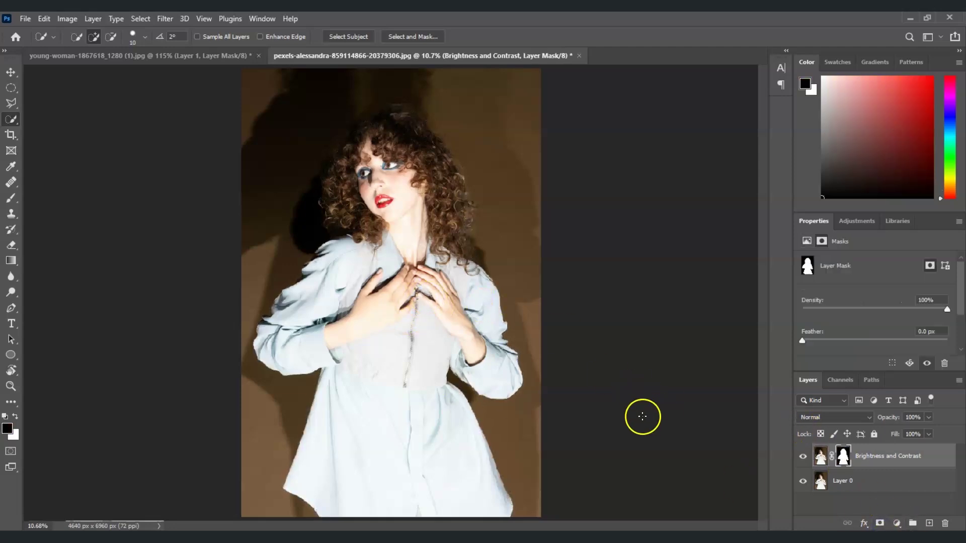
- Hide and reshow Layer 0 to check the mask, then load the mask as a selection
left_click(803, 481)
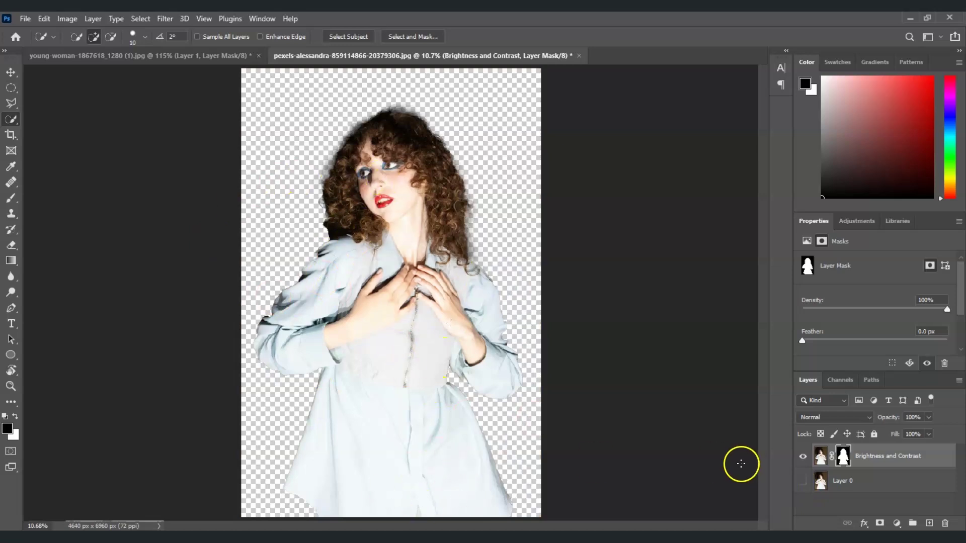
left_click(803, 481)
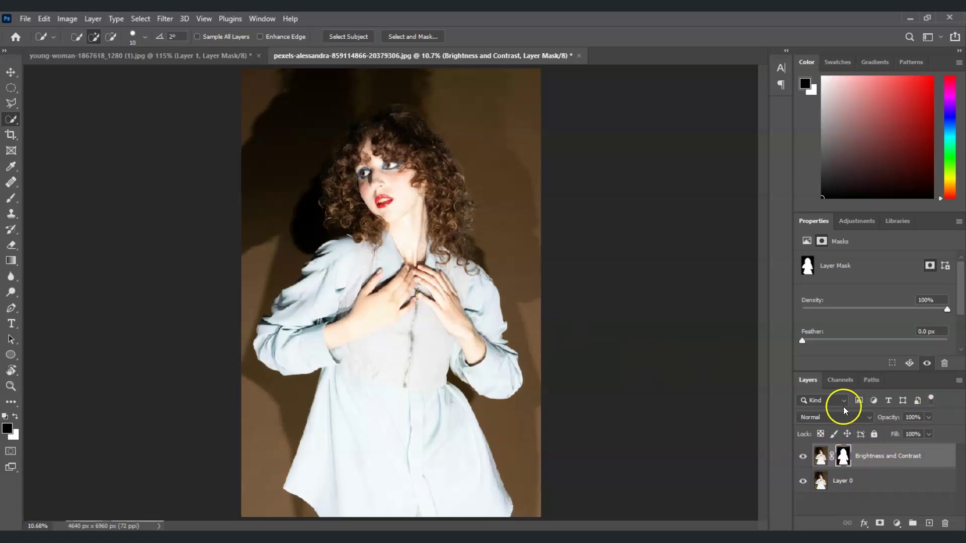
left_click(845, 458, "ctrl")
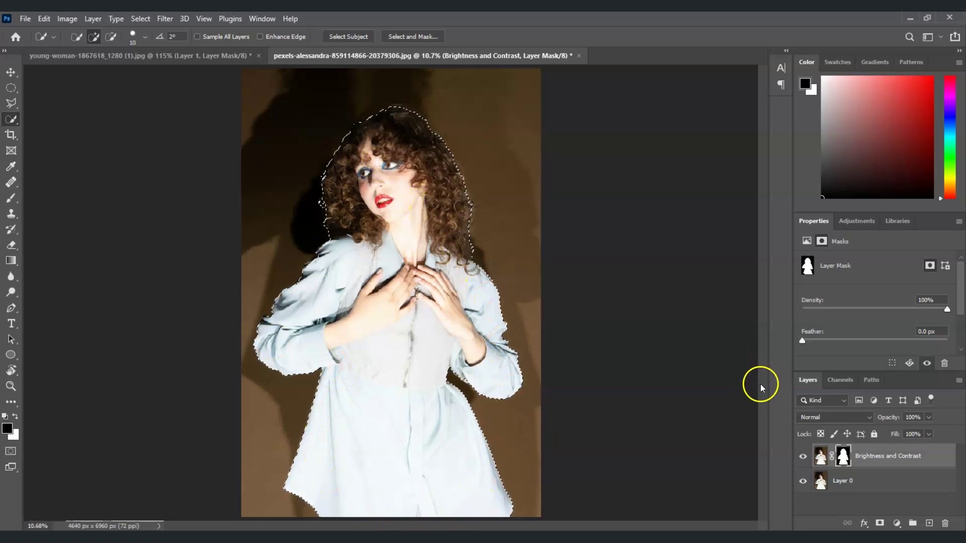
- Add a Brightness/Contrast adjustment layer with Brightness -20 and Contrast 30
left_click(897, 524)
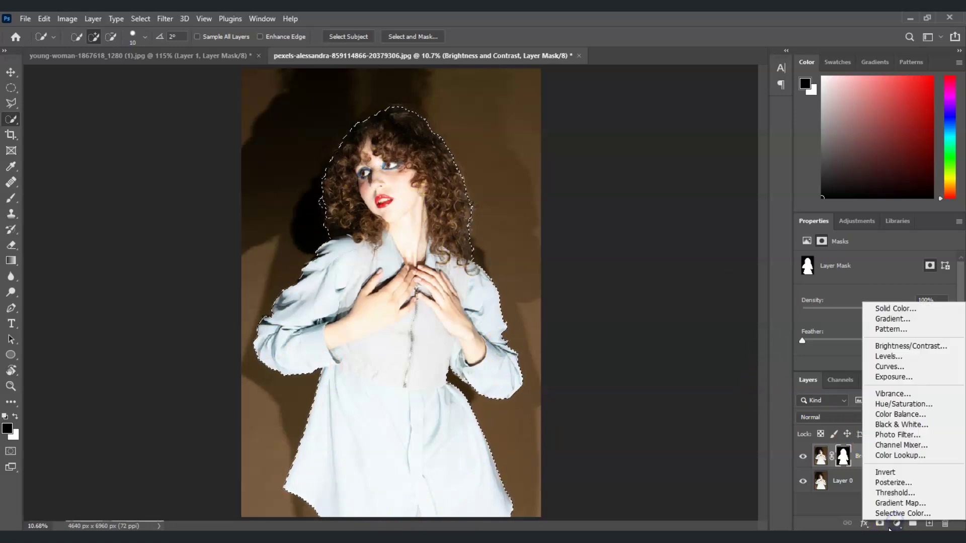
left_click(915, 347)
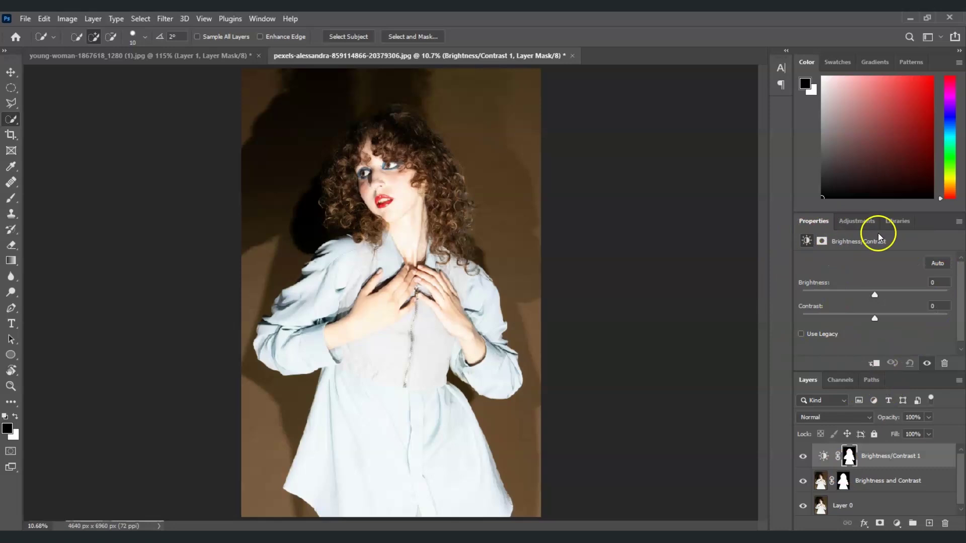
left_click_drag(875, 294, 865, 296)
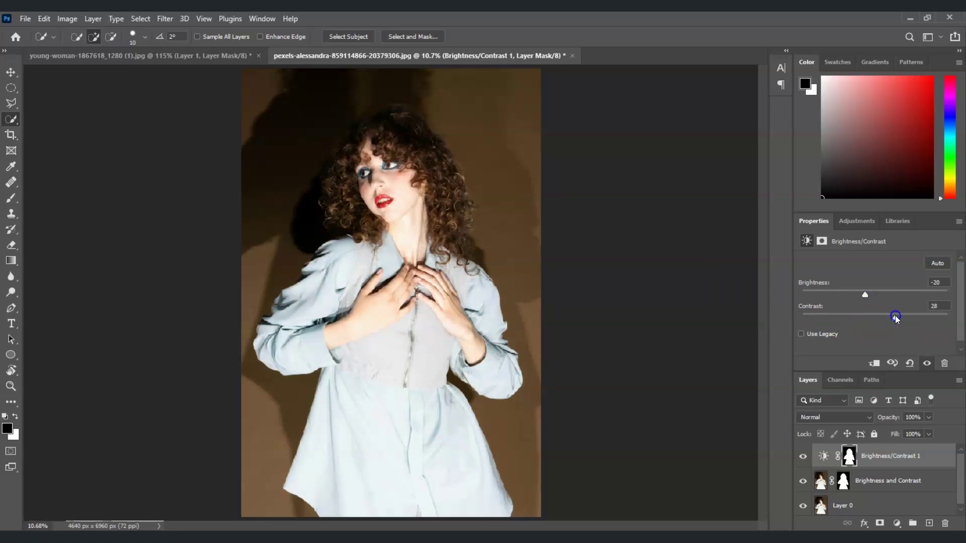
left_click_drag(896, 317, 896, 317)
- Toggle the adjustment's visibility to compare, then select the Brightness and Contrast layer
left_click(804, 458)
left_click(805, 458)
left_click(804, 458)
left_click(804, 458)
left_click(866, 482)
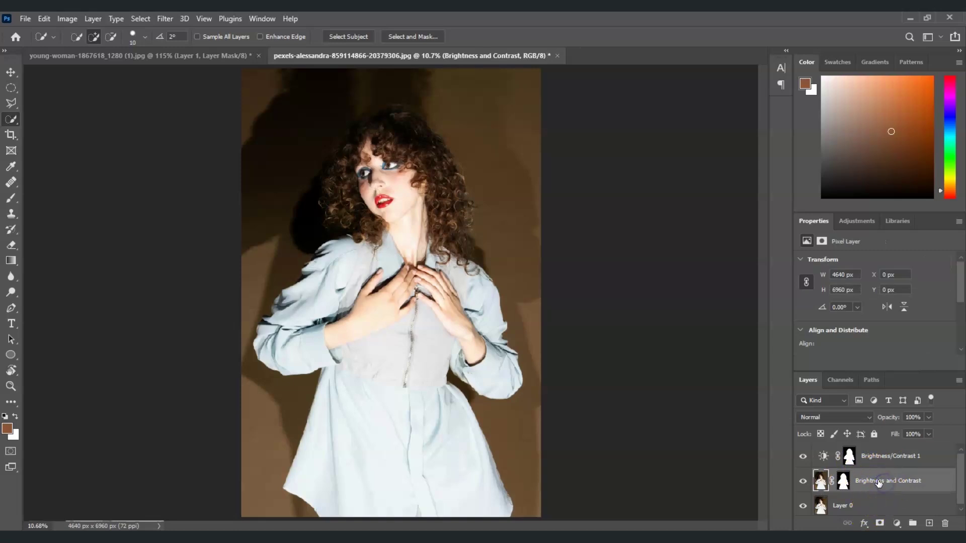
- Open Filter > Camera Raw Filter, move it up-left, show Before/After side by side, and collapse Basic
left_click(161, 22)
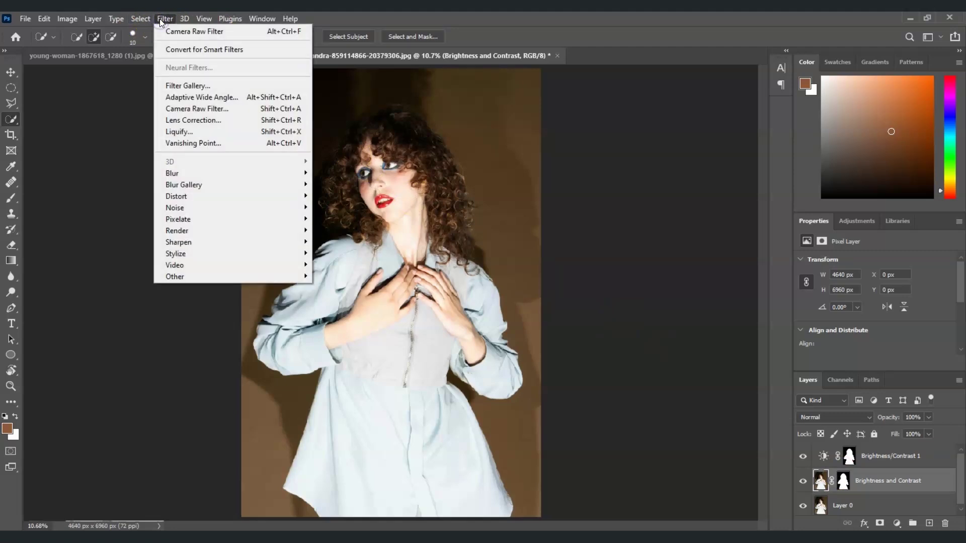
left_click(212, 114)
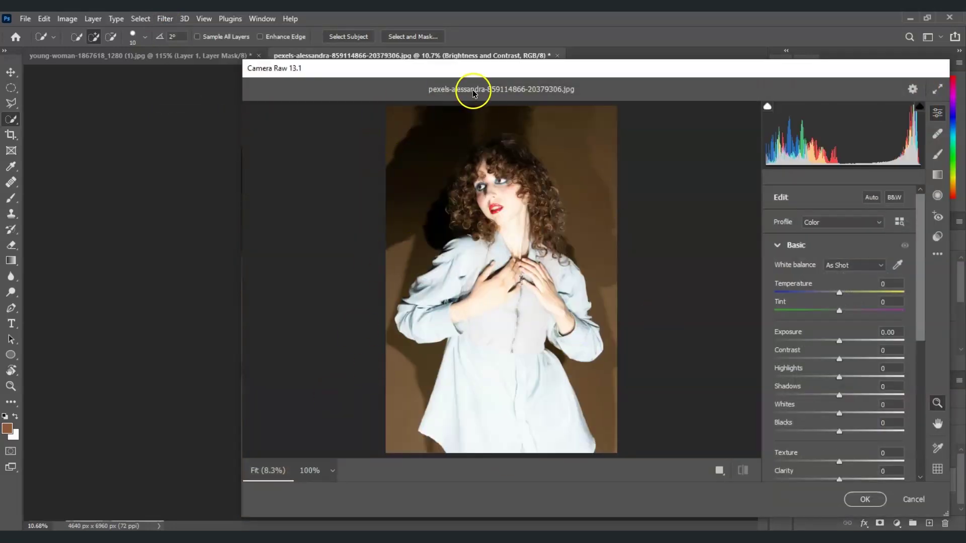
left_click(319, 69)
left_click_drag(319, 69, 269, 37)
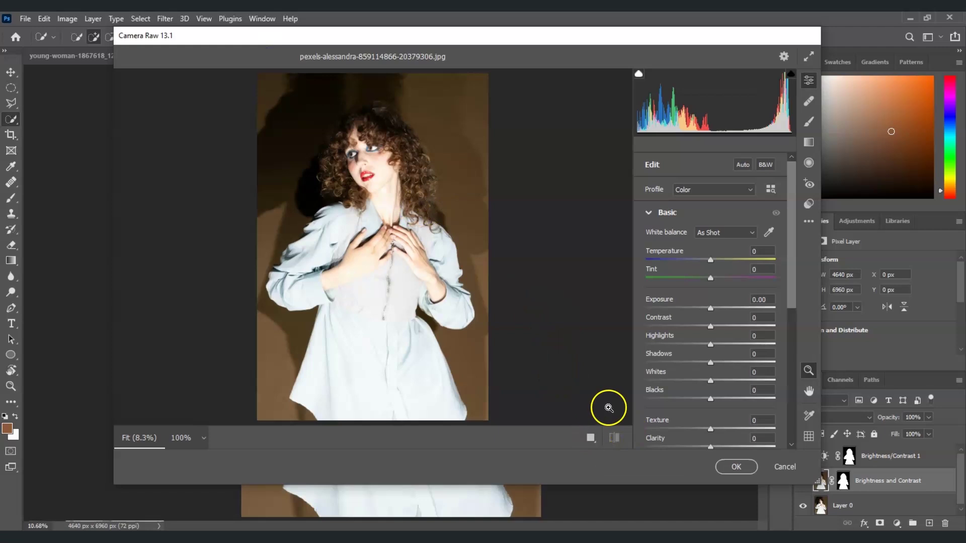
left_click(591, 439)
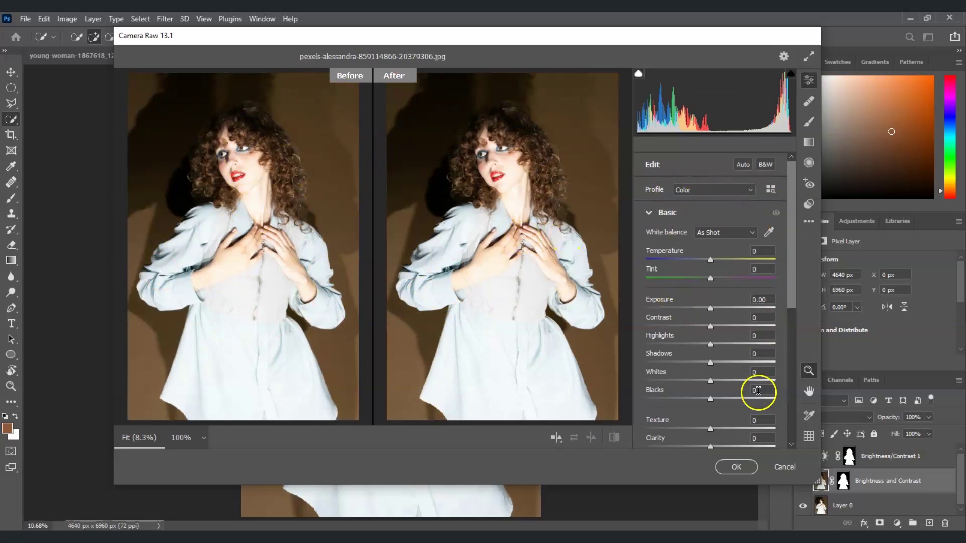
left_click(649, 213)
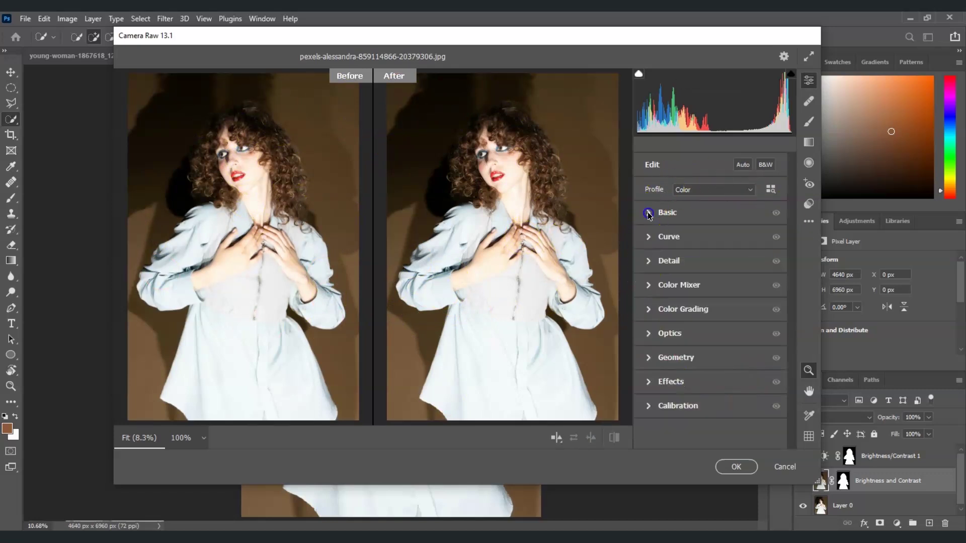
- In Camera Raw's Basic panel, set Exposure -1.00, Contrast +10 and Blacks +10
left_click(650, 212)
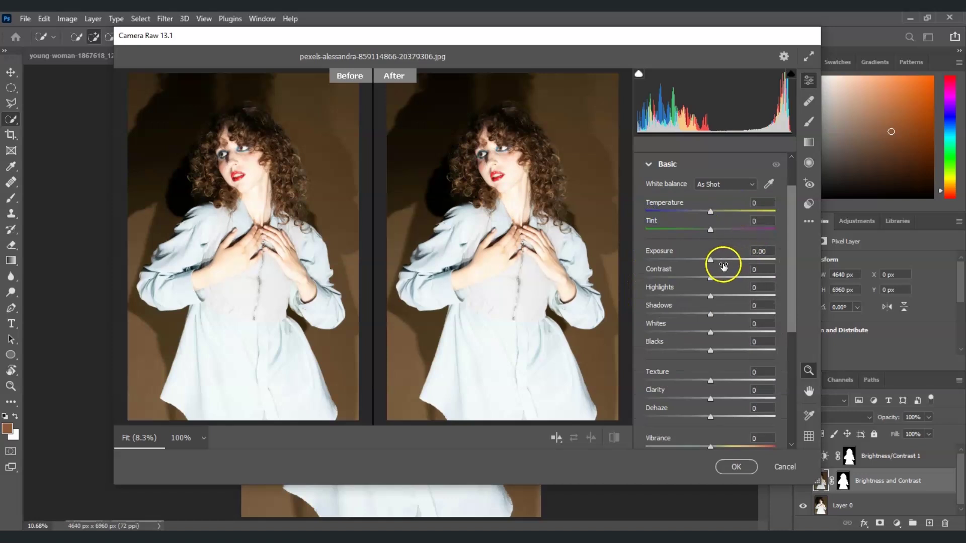
left_click_drag(711, 260, 698, 261)
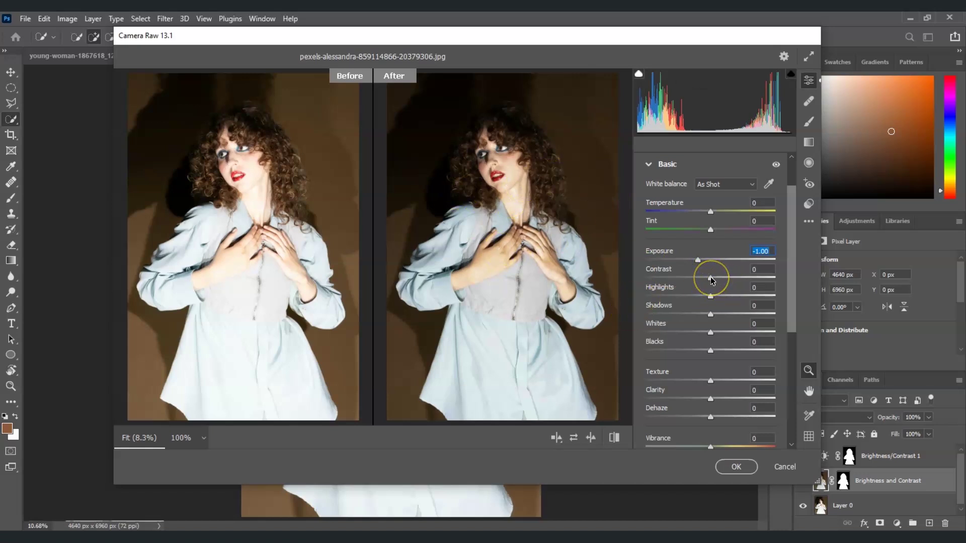
left_click_drag(710, 277, 717, 278)
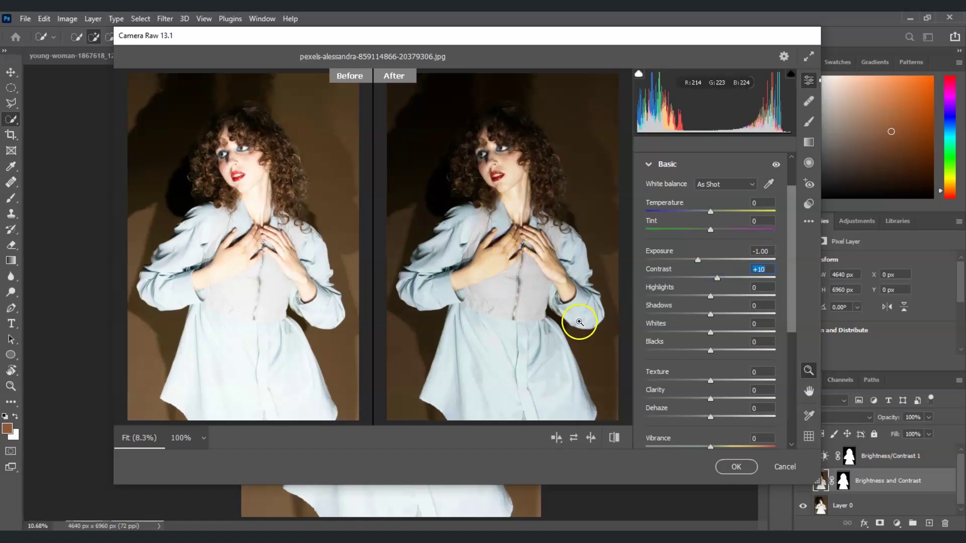
left_click(714, 352)
left_click_drag(713, 351, 717, 352)
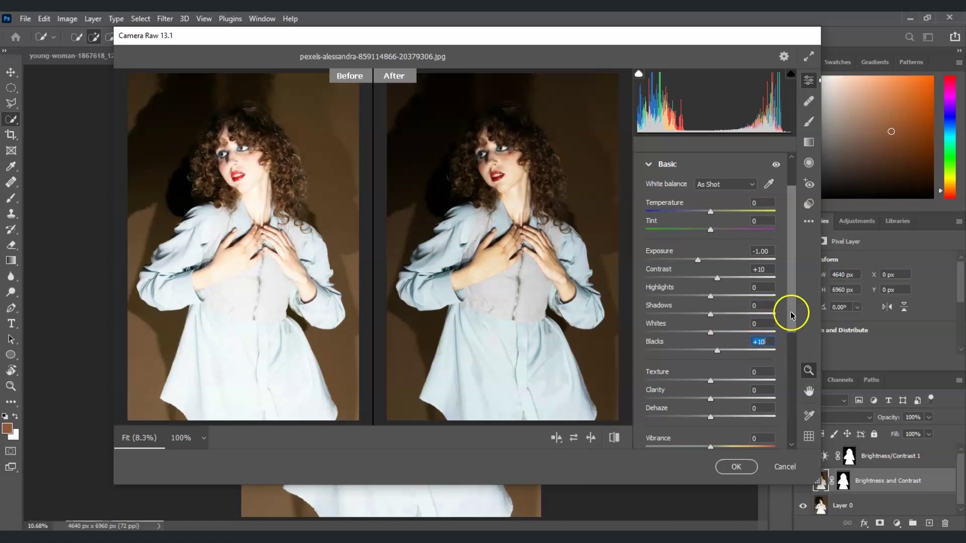
- Raise Clarity to +30 and Dehaze to +20
scroll(790, 315, "down", 2)
left_click_drag(711, 358, 731, 360)
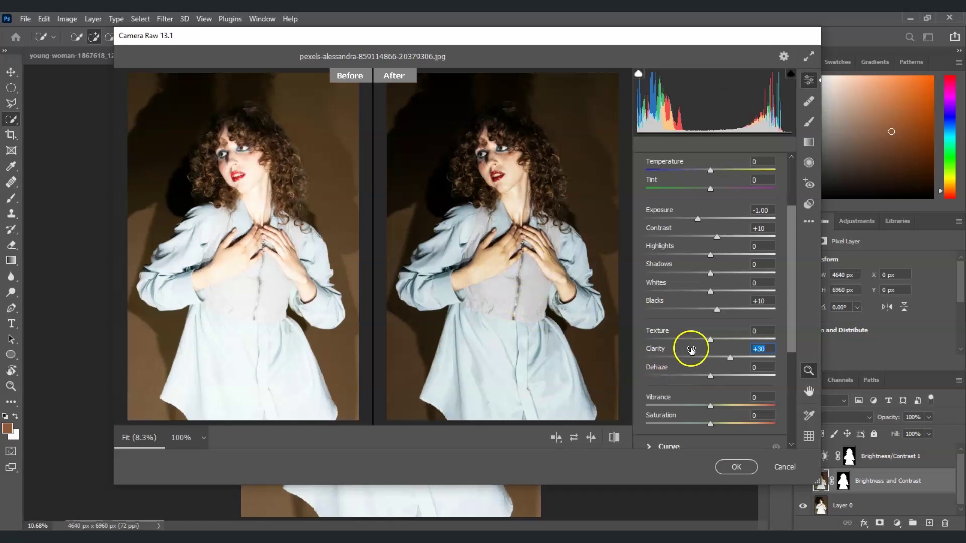
left_click_drag(717, 379, 727, 382)
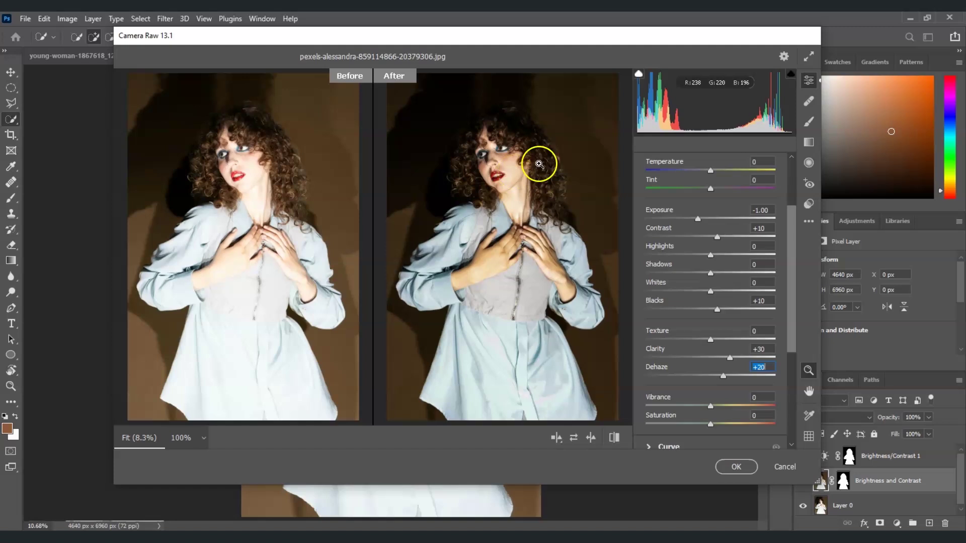
scroll(745, 373, "down", 3)
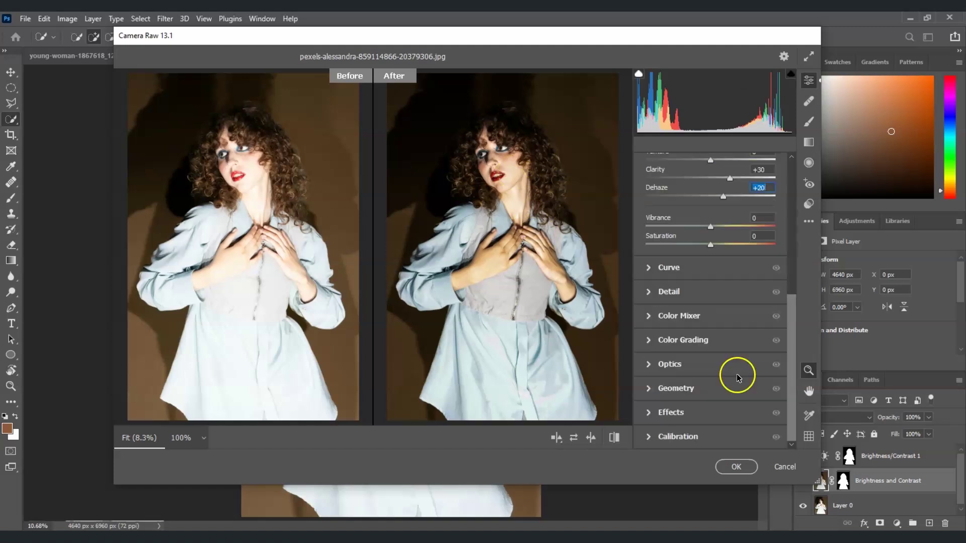
scroll(760, 370, "up", 3)
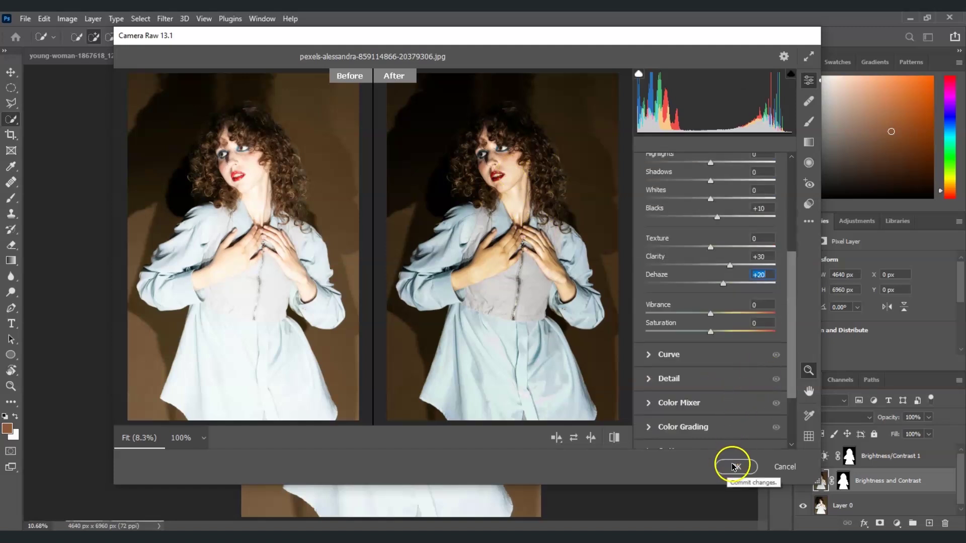
- Apply the Camera Raw edits and place a copy of Layer 0 above Brightness and Contrast
left_click(734, 466)
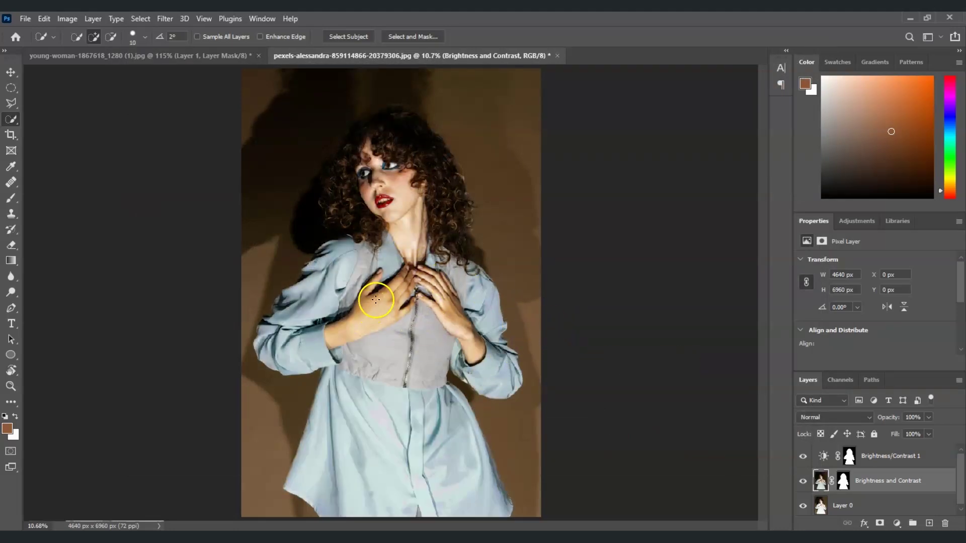
left_click(885, 503)
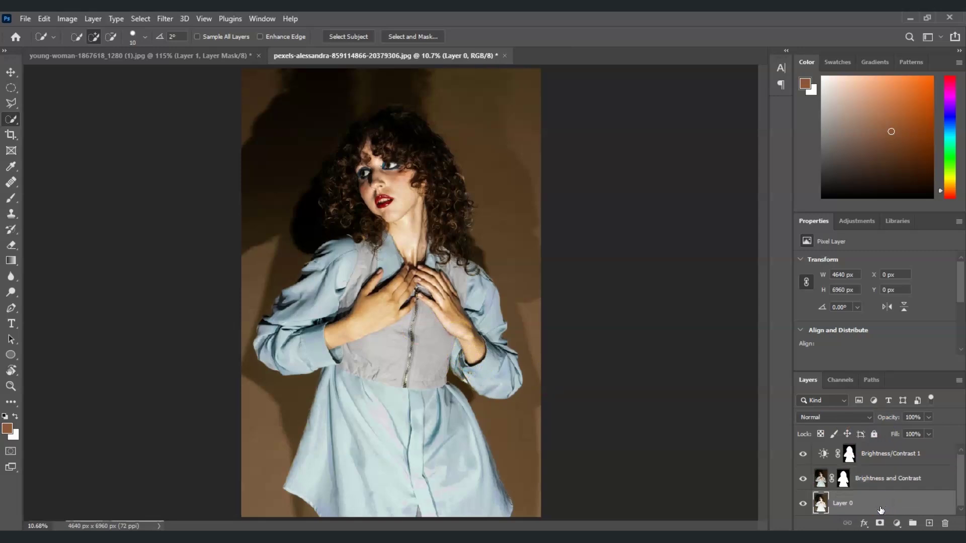
left_click_drag(882, 506, 879, 460)
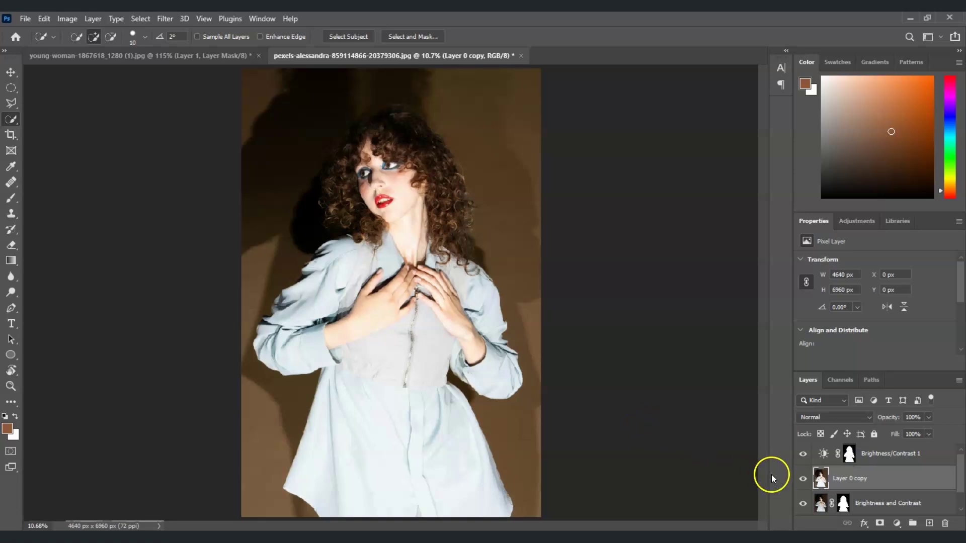
- Toggle the Layer 0 copy's visibility to compare, leaving it hidden
left_click(801, 480)
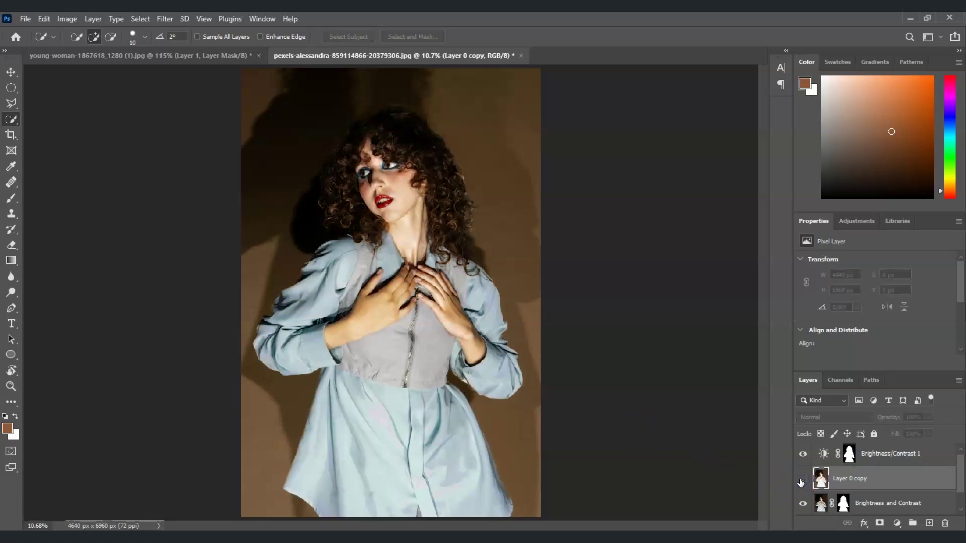
left_click(802, 481)
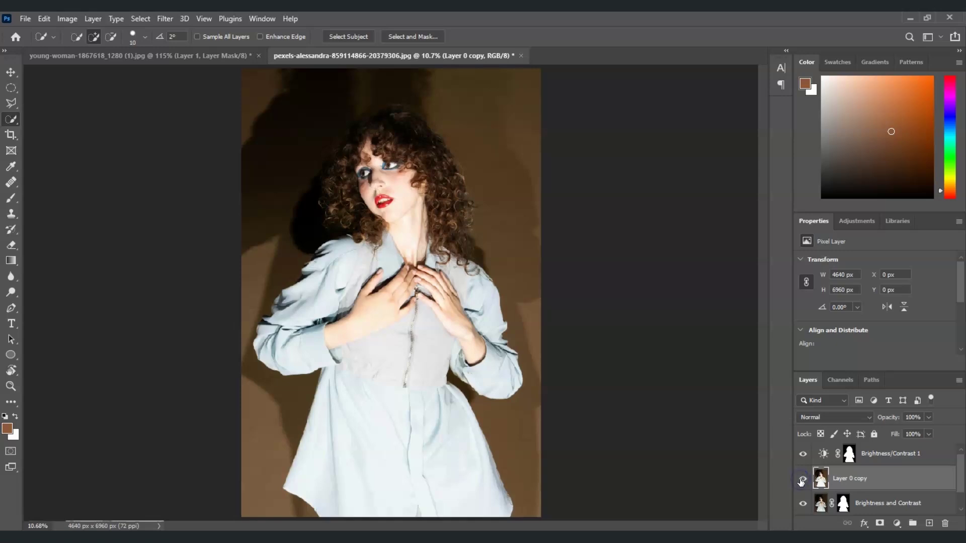
left_click(801, 482)
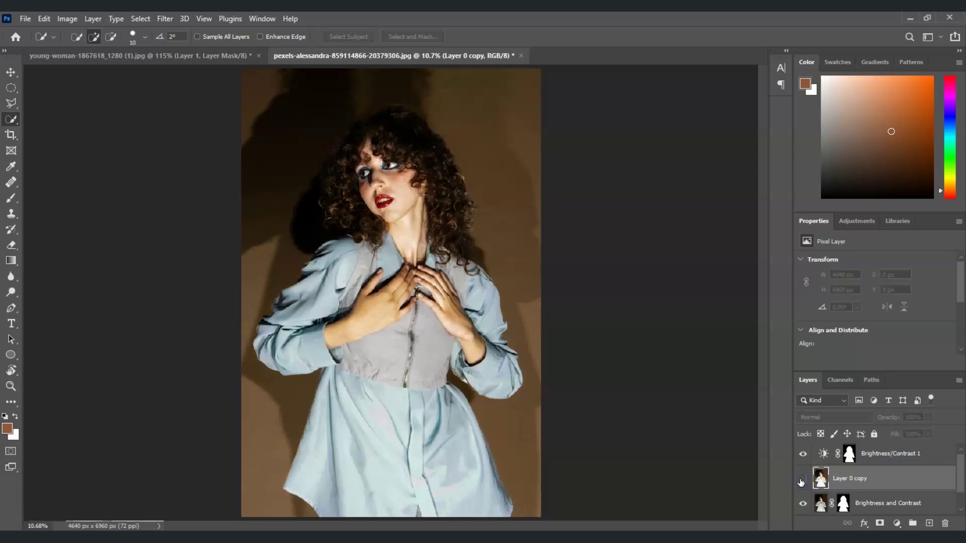